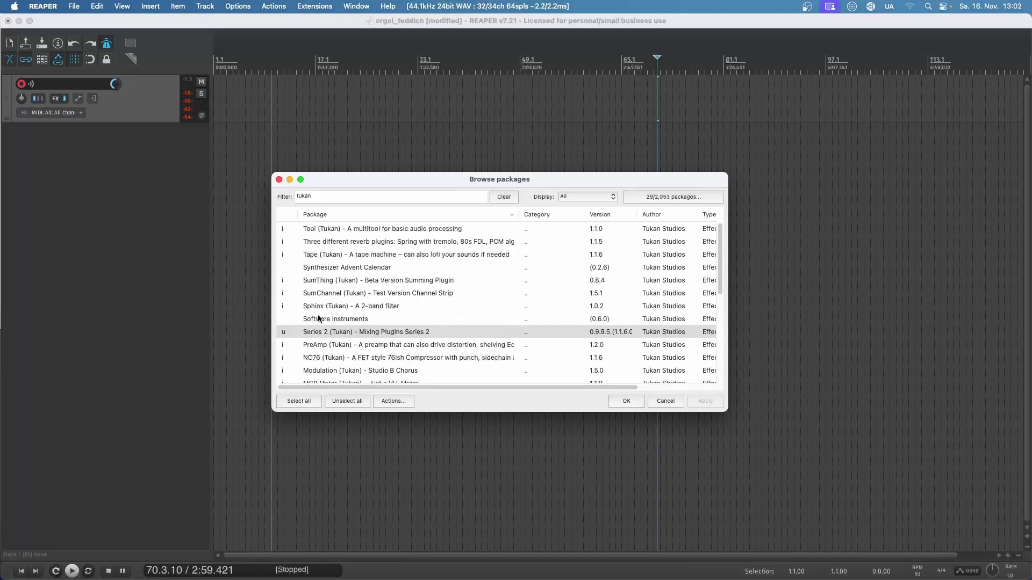
Step: Select the Software Instruments package in the Tukan list, briefly checking the Series 2 mixing plugins package
left_click(339, 320)
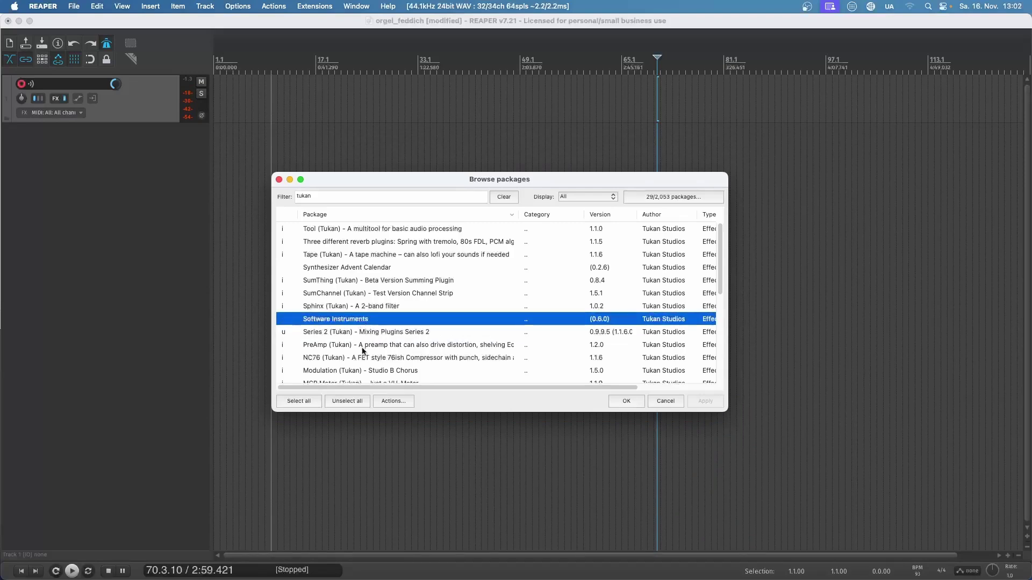
left_click(350, 334)
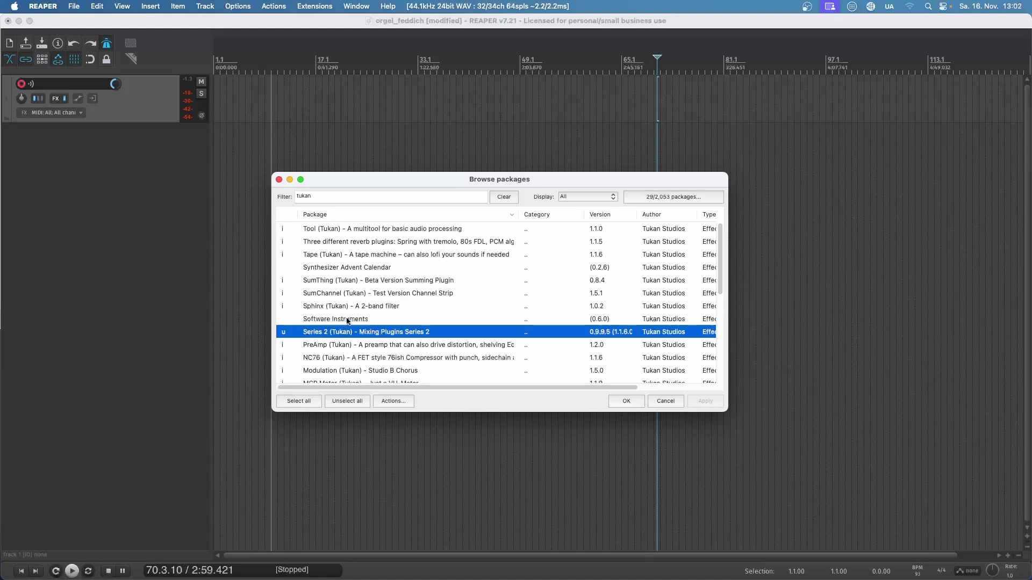
left_click(348, 320)
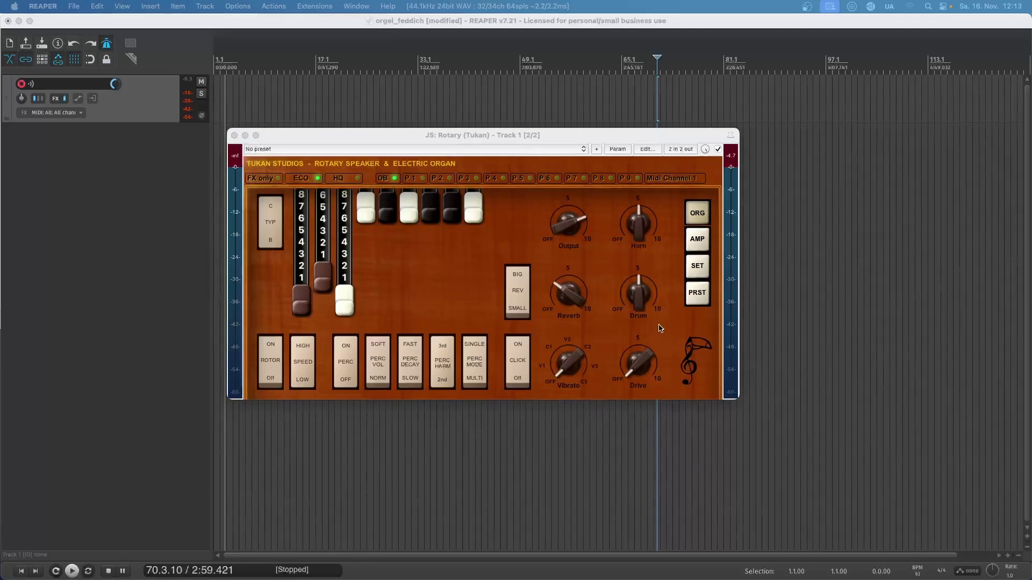
Step: View the plugin's AMP, SET and PRST pages in turn, then return to ORG
left_click(696, 245)
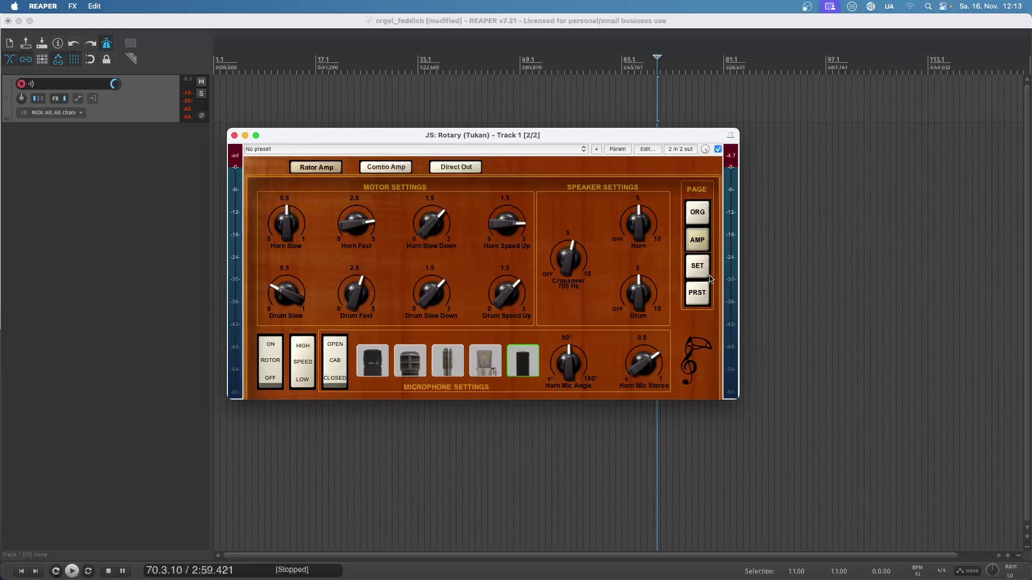
left_click(698, 269)
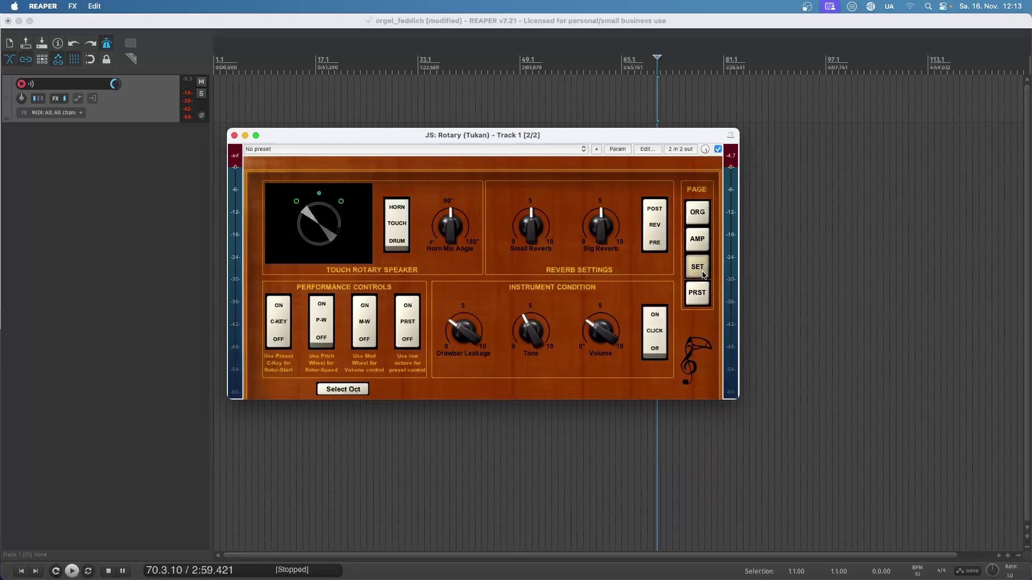
left_click(702, 296)
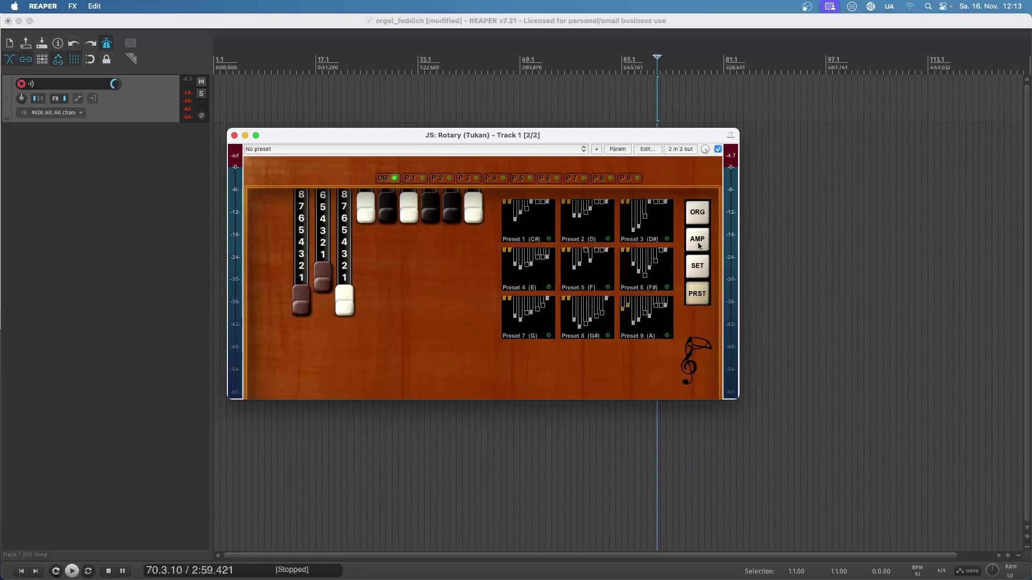
left_click(698, 222)
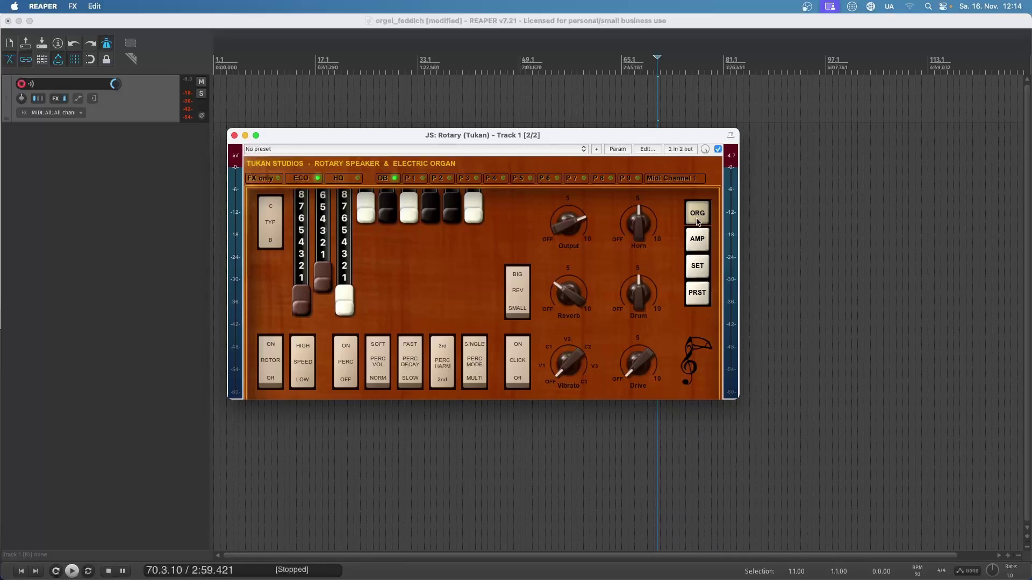
Step: Move and enlarge the plugin window, try FX only and ECO, settle on HQ, then view the MIDI channel list
left_click_drag(686, 138, 512, 52)
left_click_drag(563, 313, 956, 536)
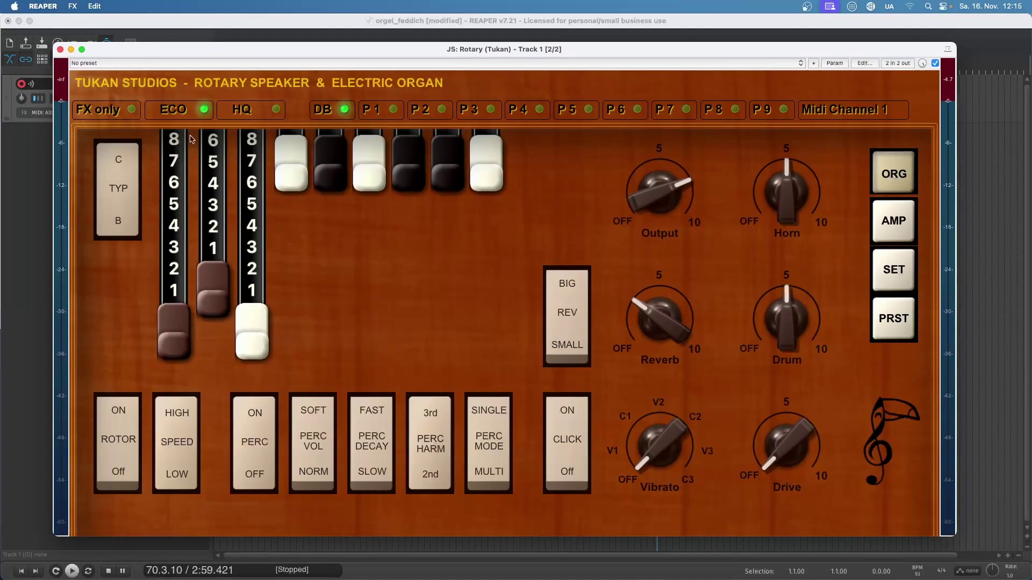
left_click(122, 118)
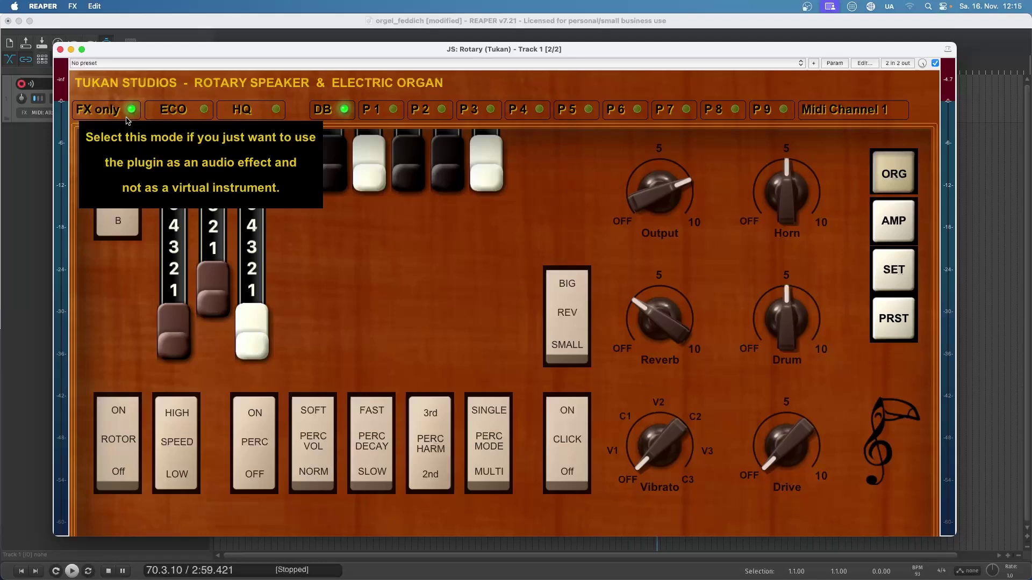
left_click(174, 117)
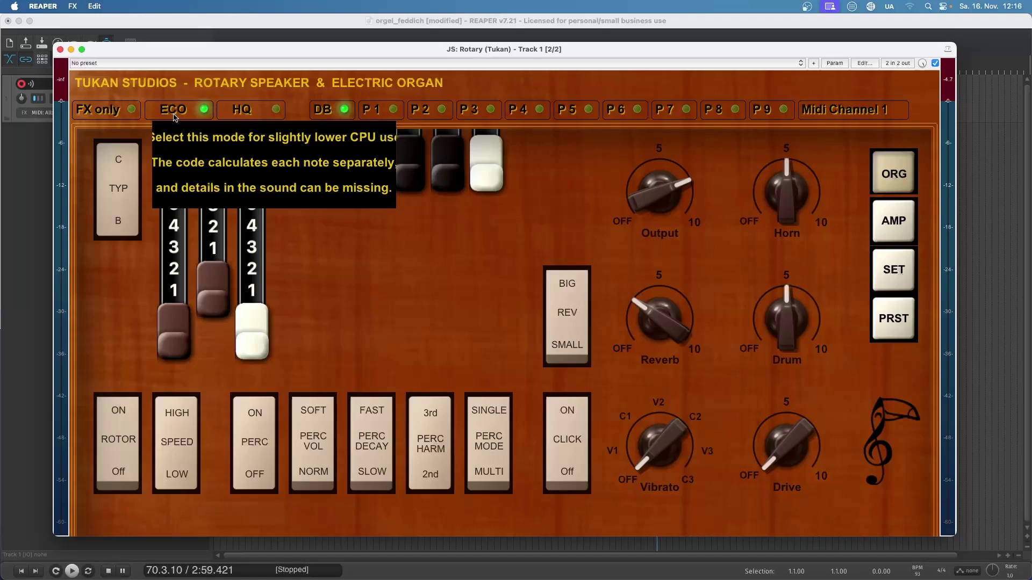
left_click(233, 117)
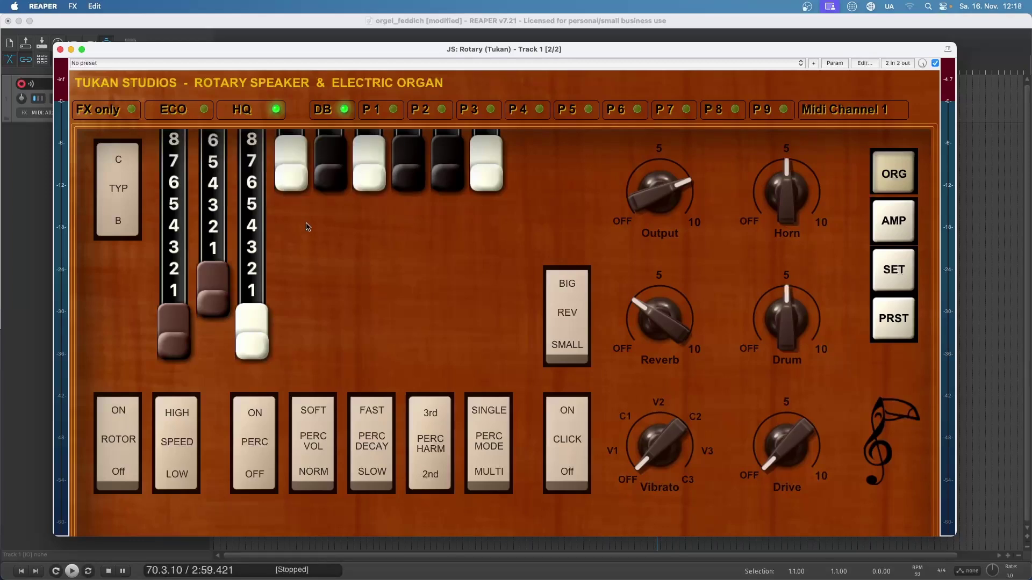
left_click(826, 113)
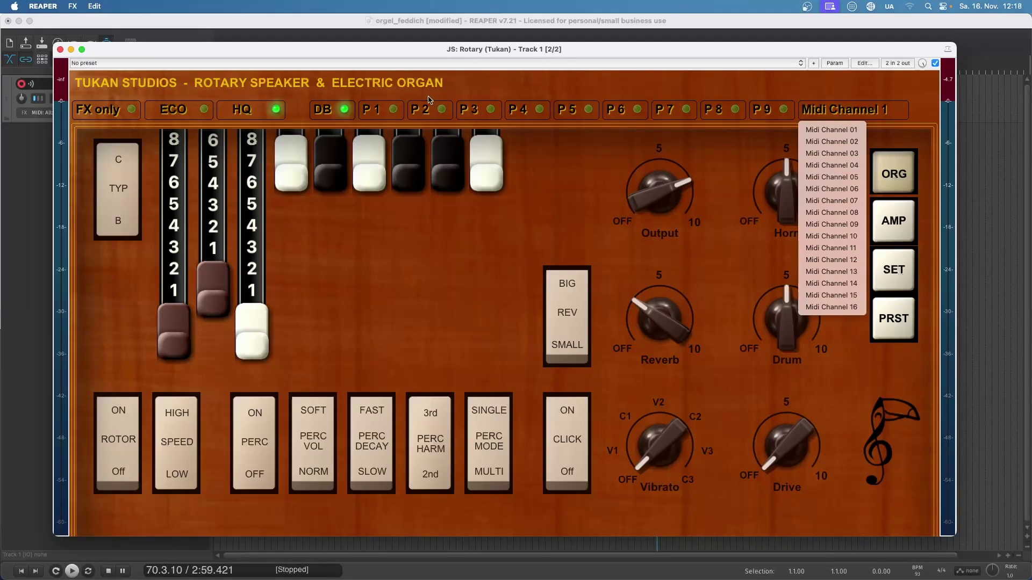
Step: Close the MIDI channel list and pull the last four drawbars out to 3, 3, 5 and 7
left_click(390, 95)
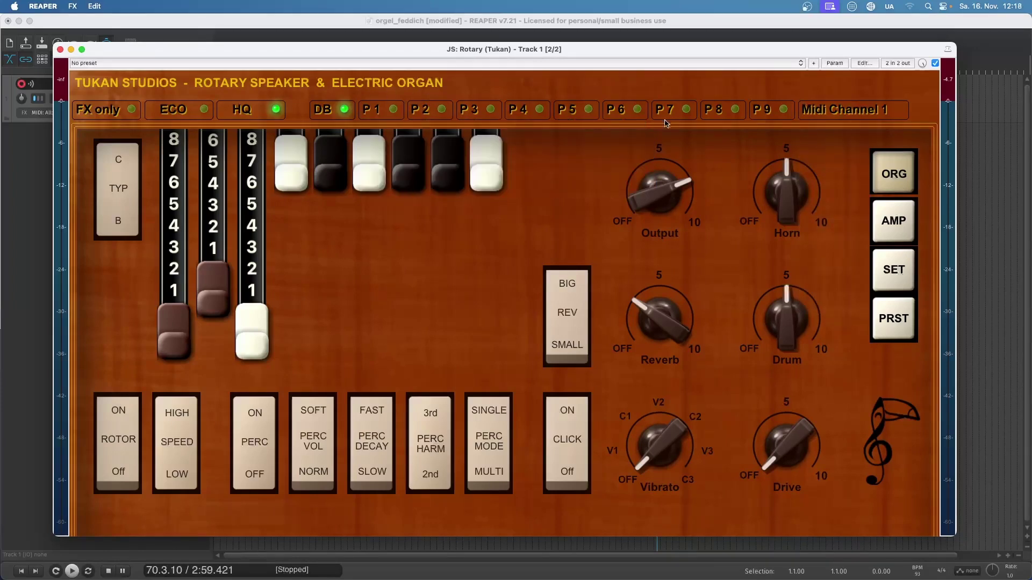
mouse_move(422, 112)
left_click_drag(380, 174, 381, 240)
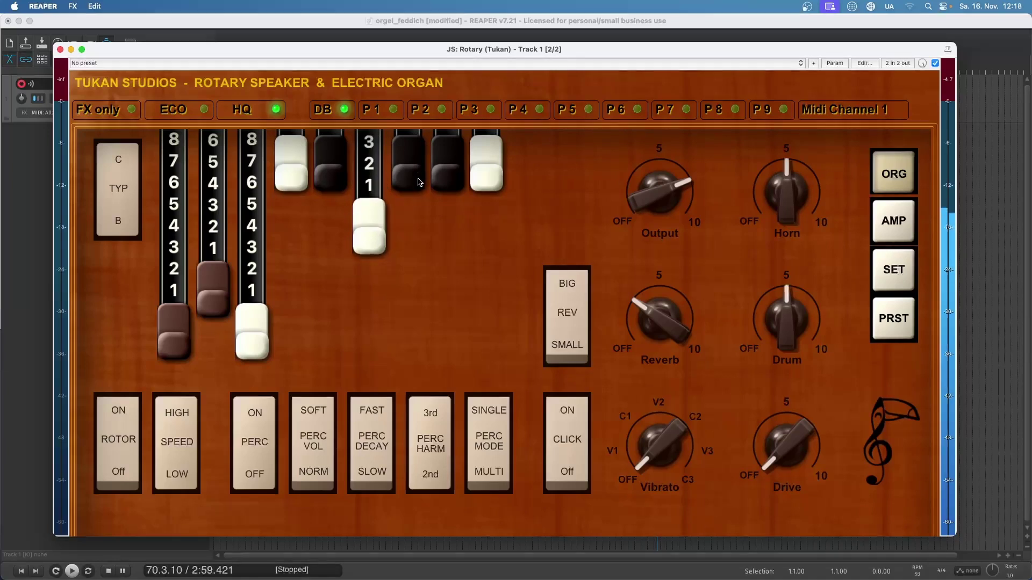
left_click_drag(410, 181, 421, 247)
left_click_drag(444, 180, 447, 269)
left_click_drag(484, 180, 482, 337)
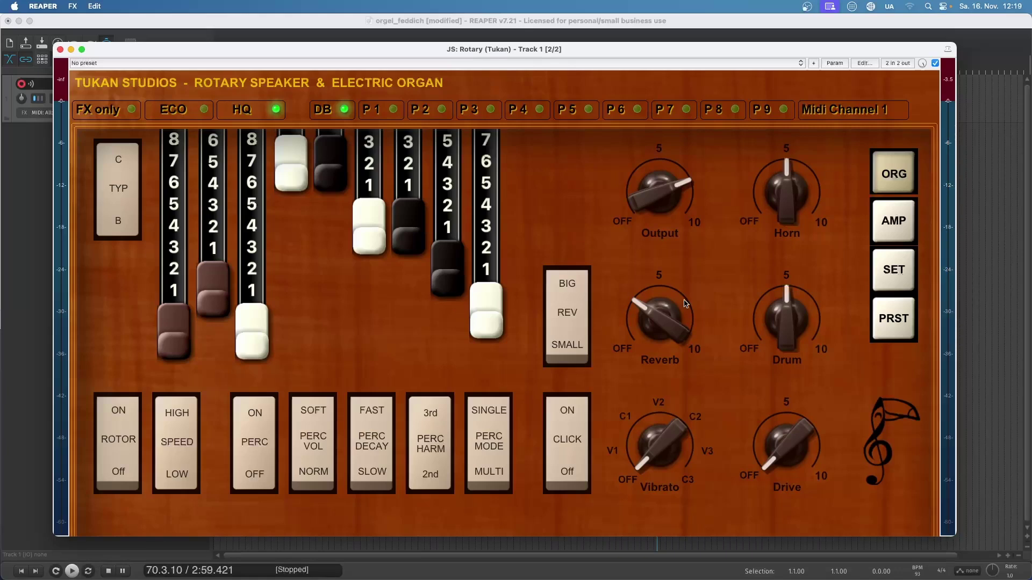
Step: Load Preset 5, pull two drawbars to 5 and 4, then reactivate the custom DB setting
left_click(888, 318)
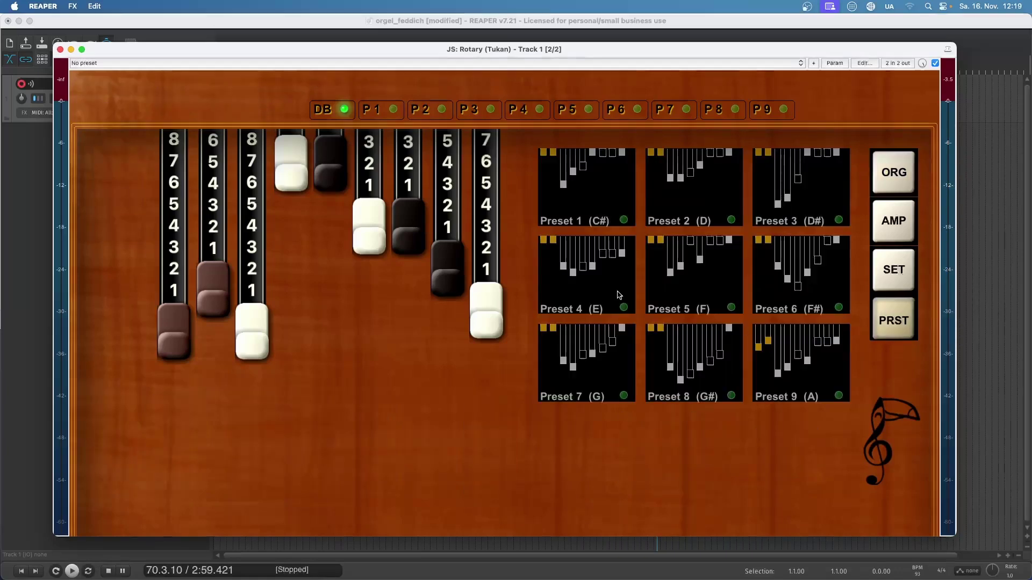
left_click(686, 291)
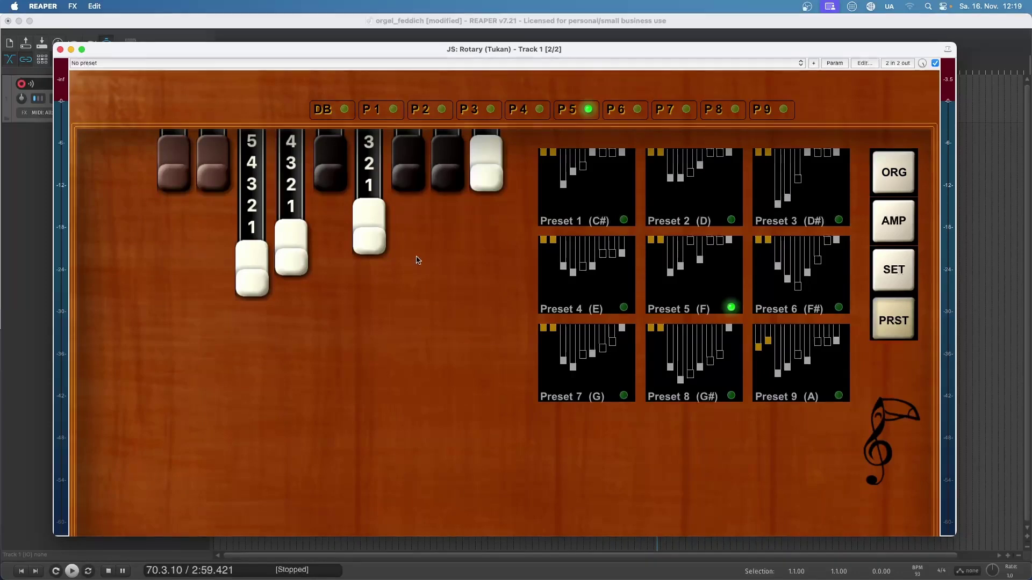
left_click_drag(331, 203, 326, 290)
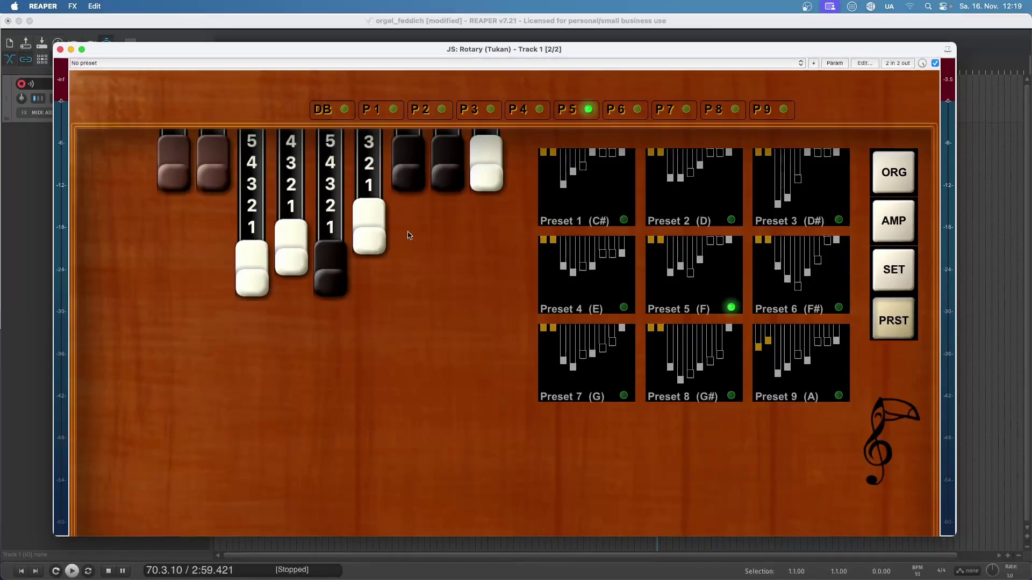
left_click_drag(415, 192, 409, 277)
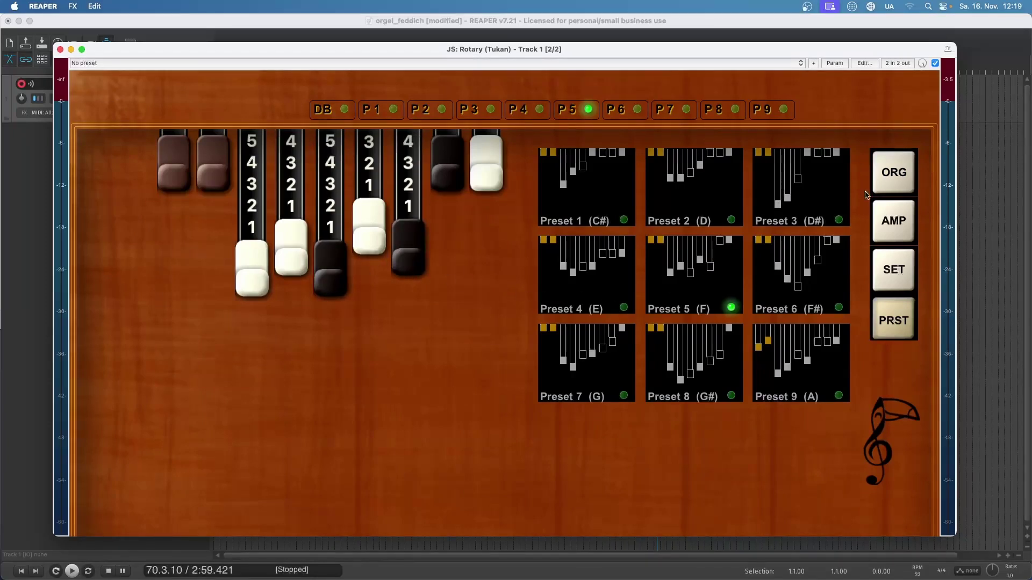
left_click(892, 174)
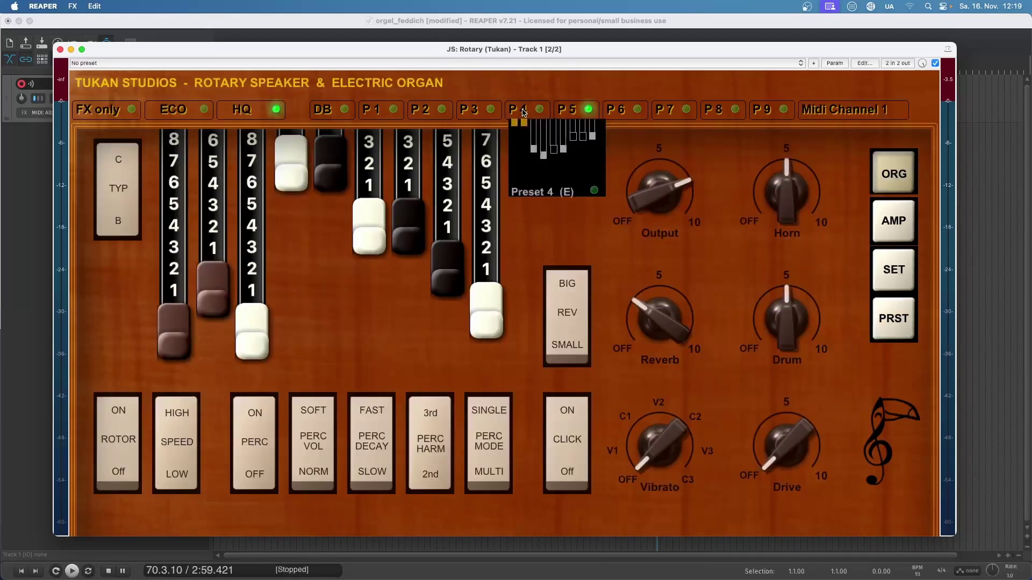
mouse_move(726, 116)
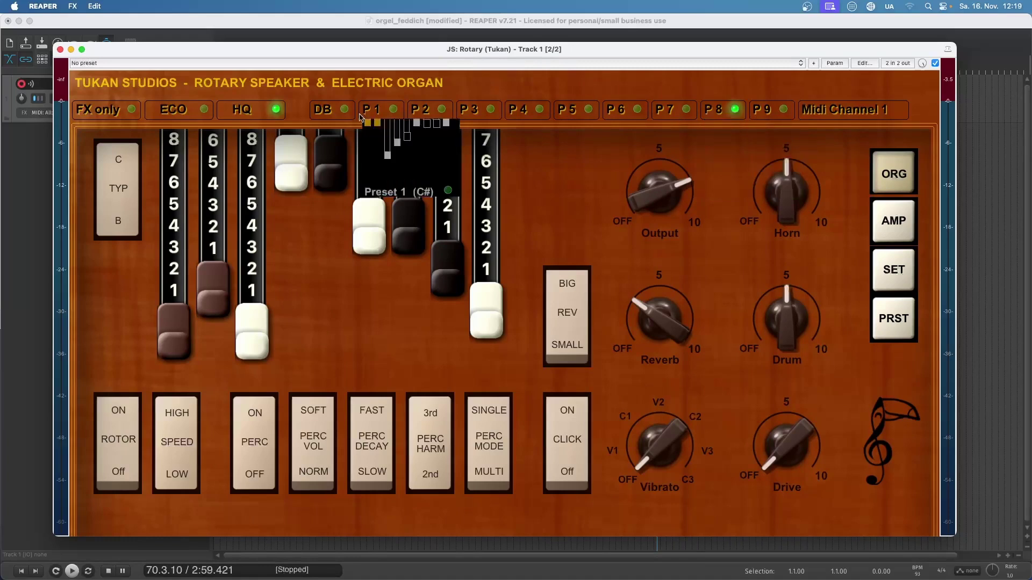
left_click(329, 111)
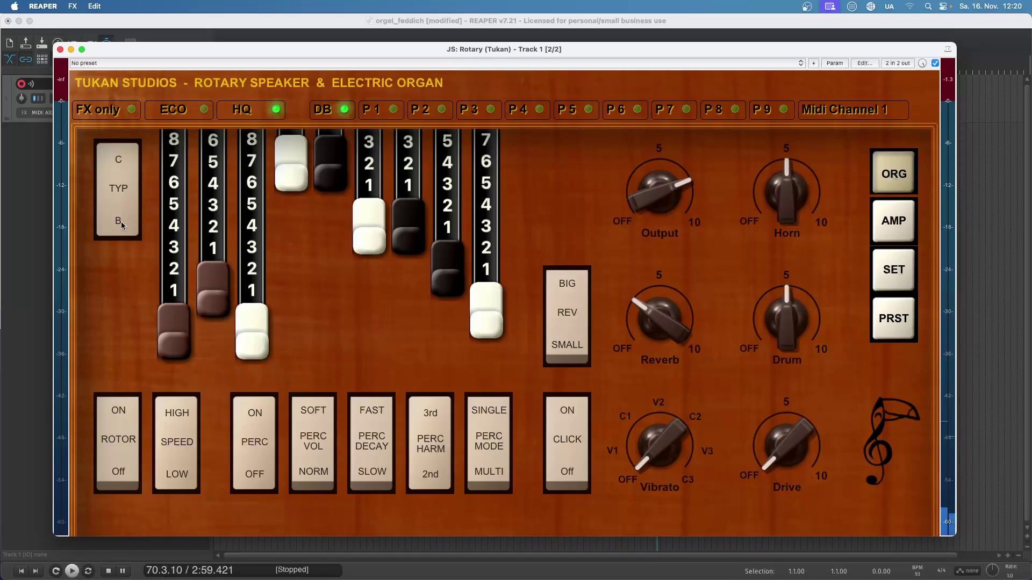
left_click(124, 168)
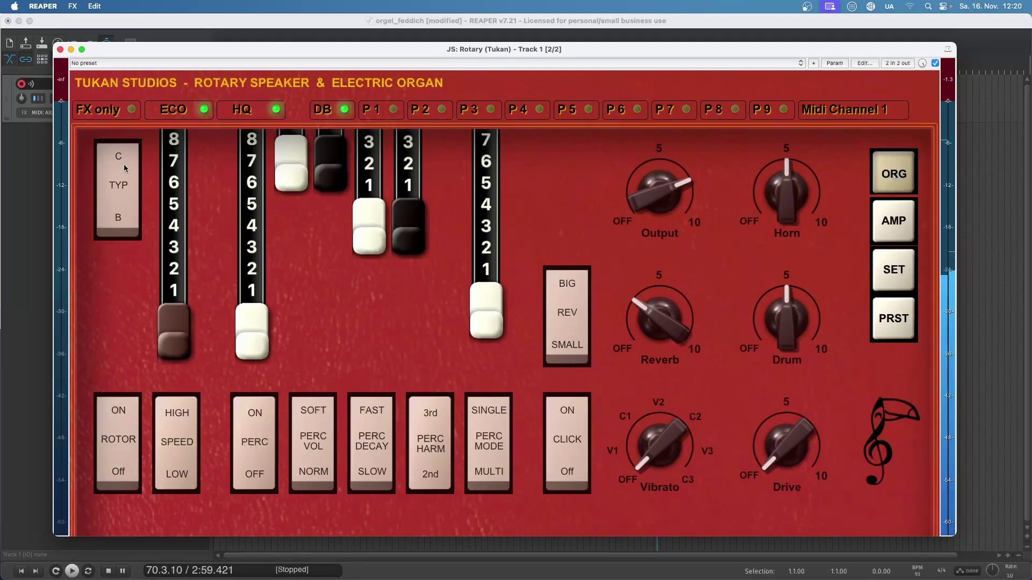
left_click(126, 220)
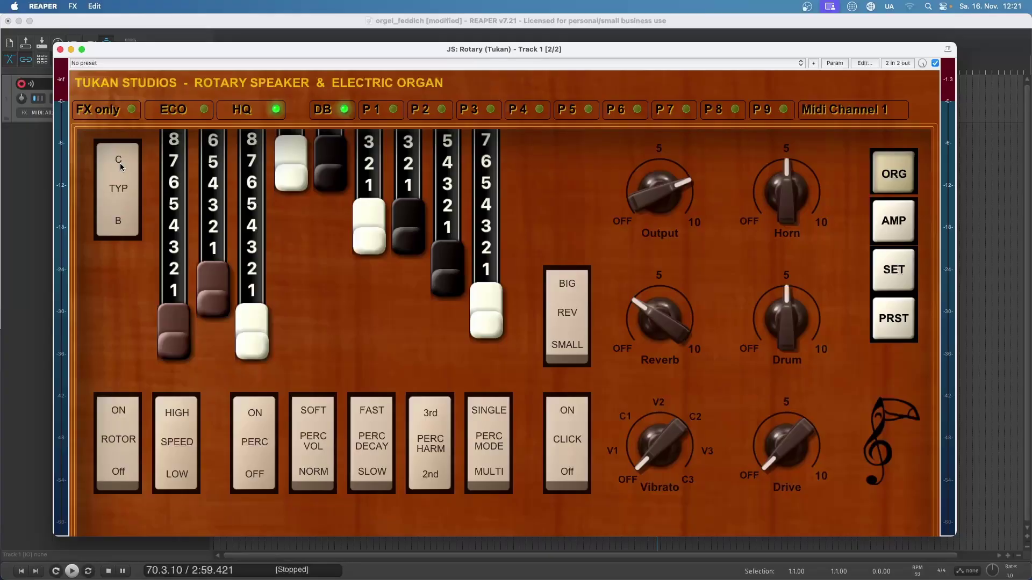
left_click(121, 167)
Step: On the AMP page, try Combo Amp and direct outputs, pick the fourth microphone, then return to Rotor Amp
left_click(885, 226)
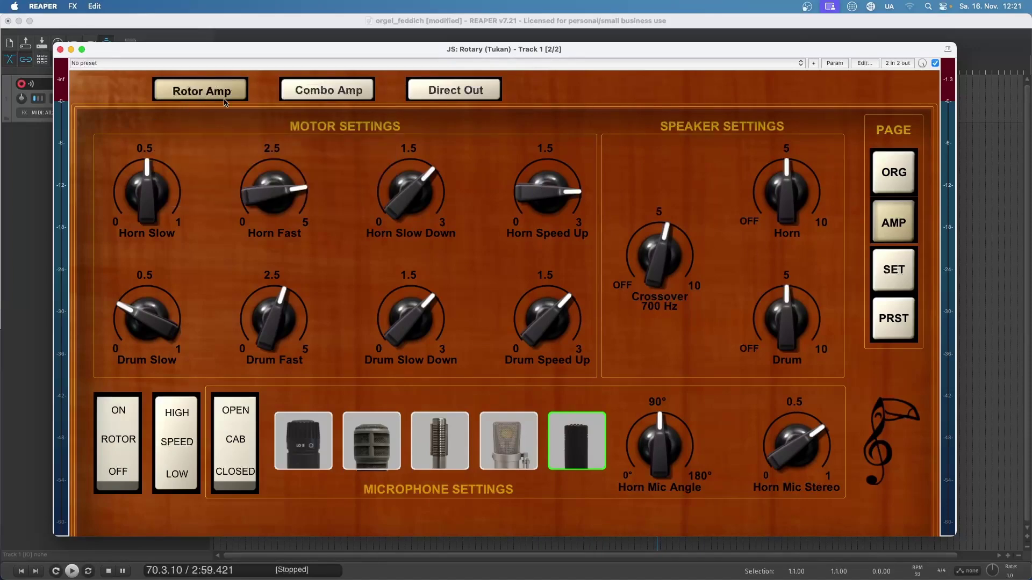
left_click(312, 94)
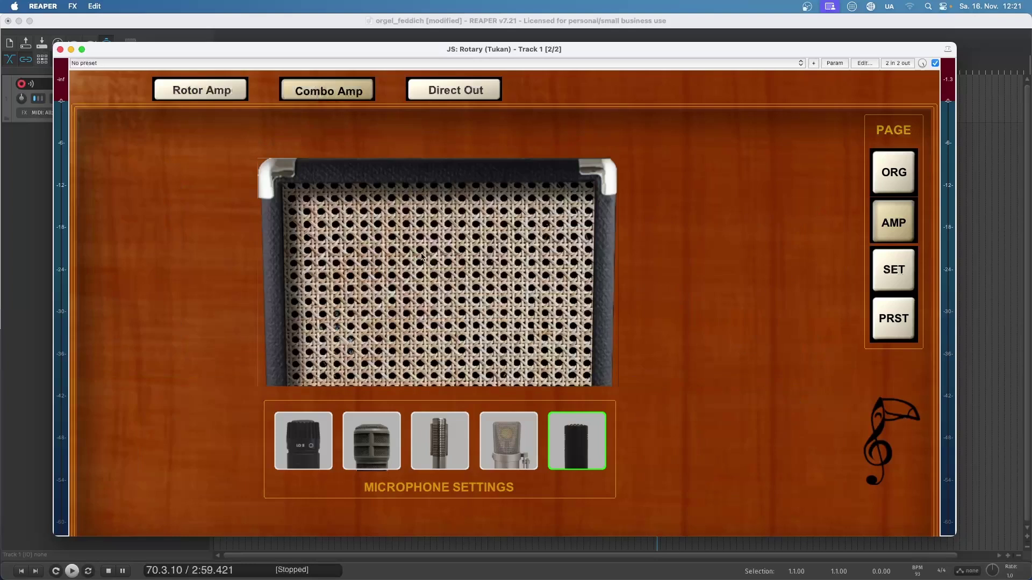
left_click(438, 99)
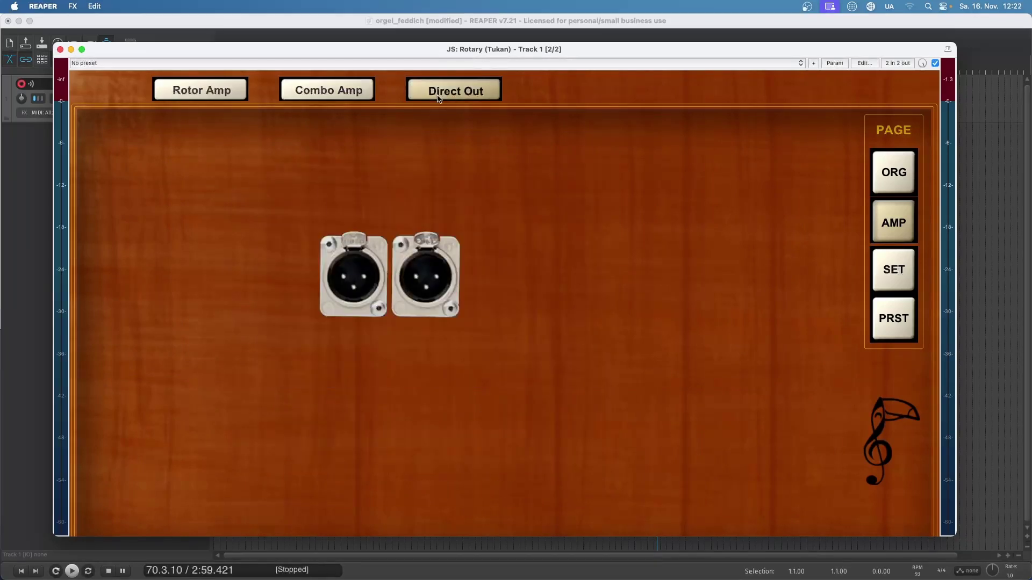
left_click(339, 94)
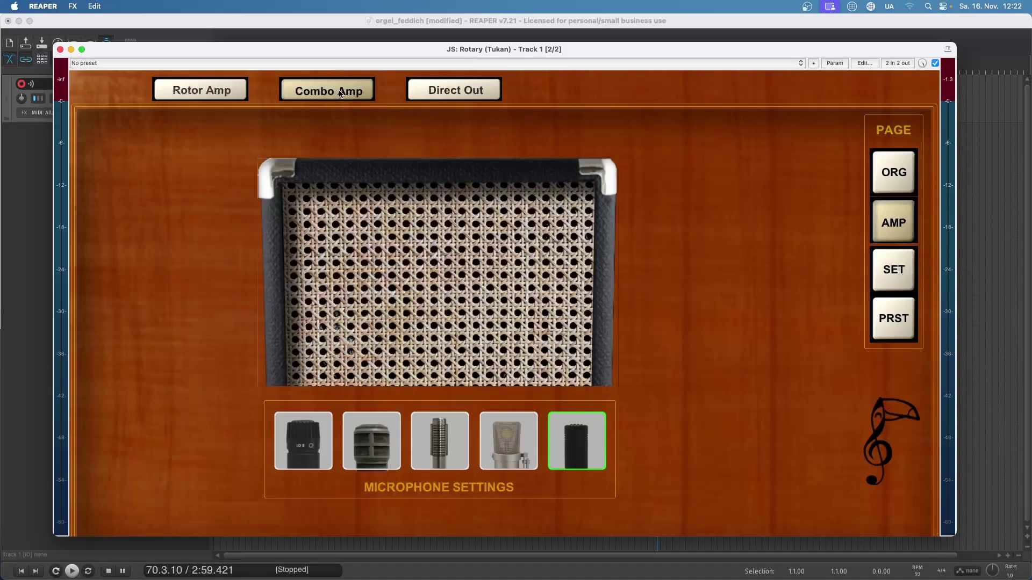
left_click(451, 466)
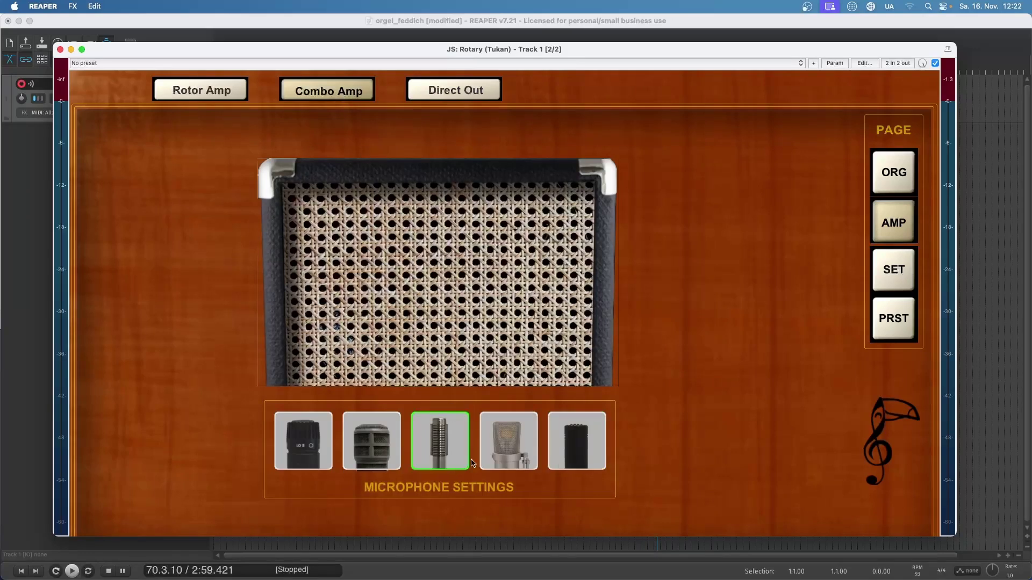
left_click(488, 458)
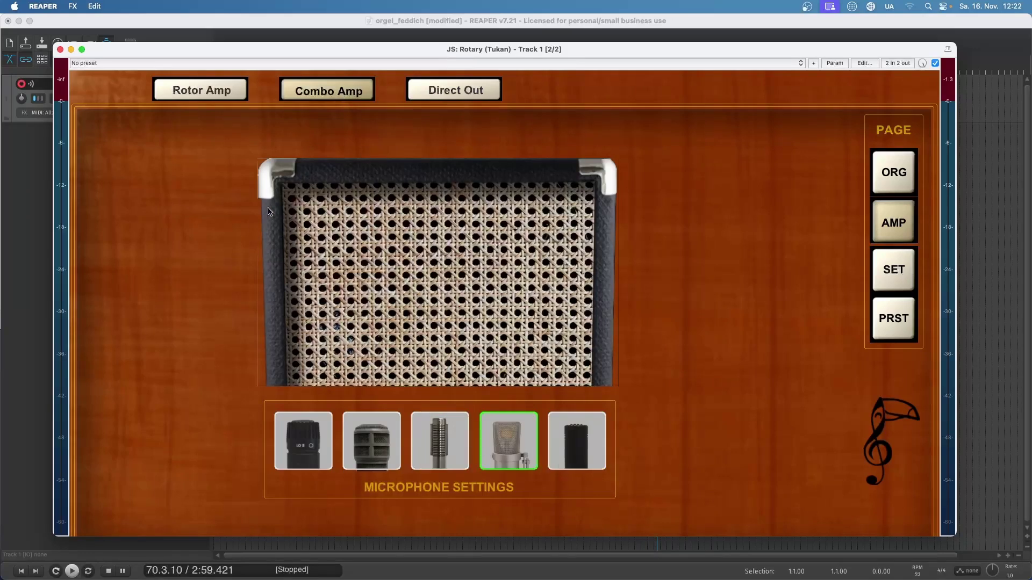
left_click(217, 89)
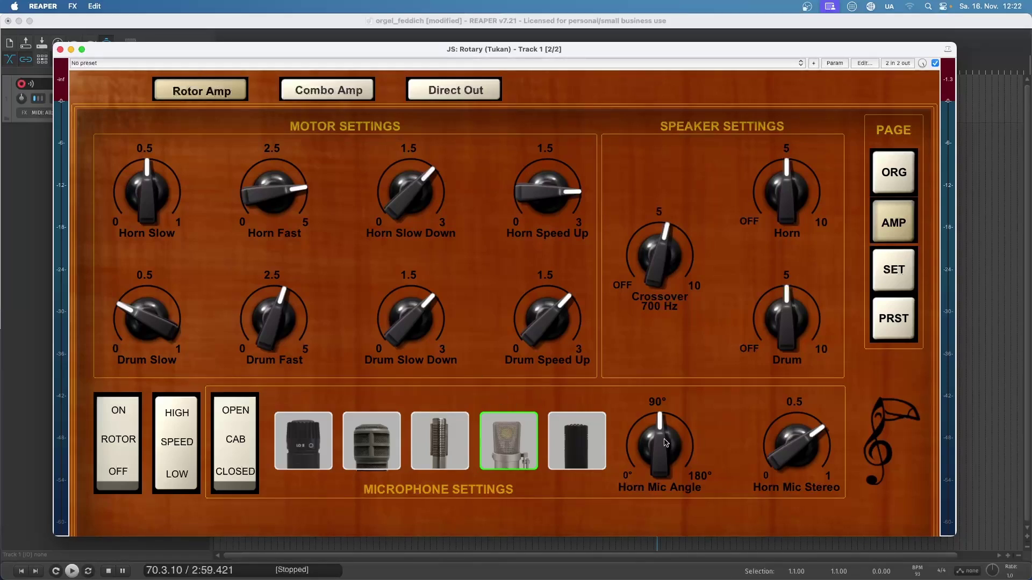
left_click_drag(665, 441, 658, 452)
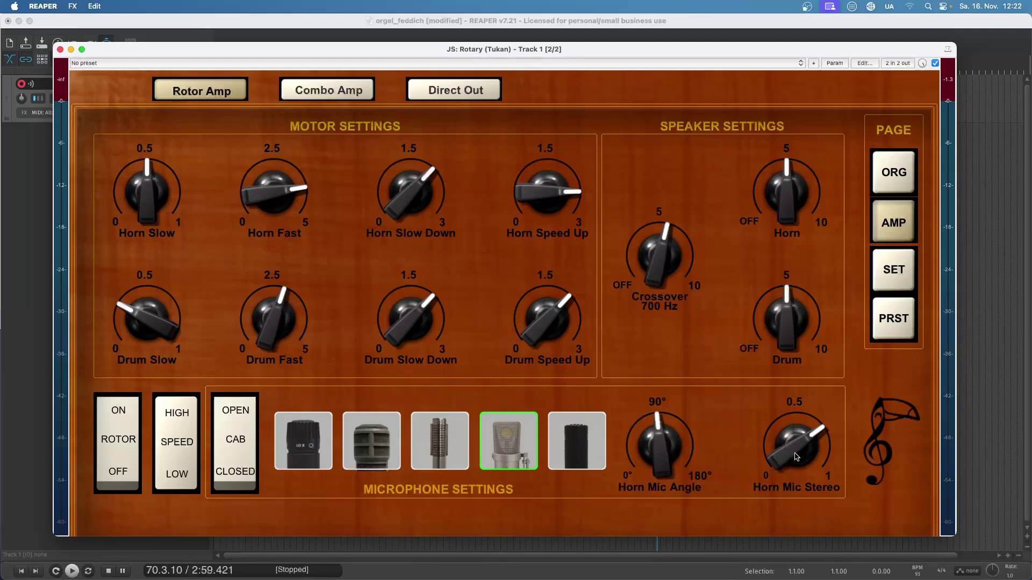
left_click_drag(797, 457, 799, 447)
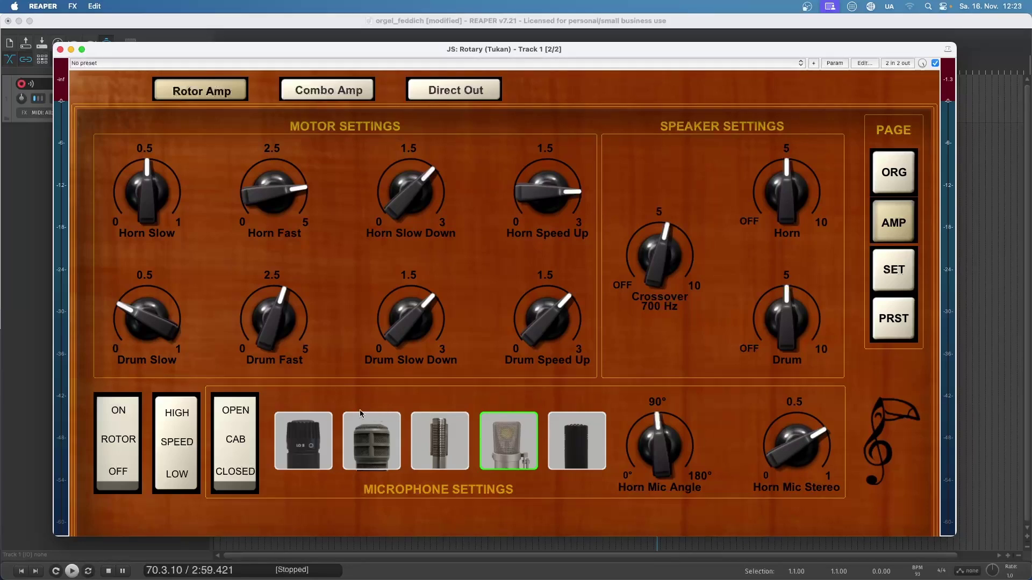
Step: Flip the ROTOR and SPEED rocker switches and back, then return to the organ page
left_click(132, 476)
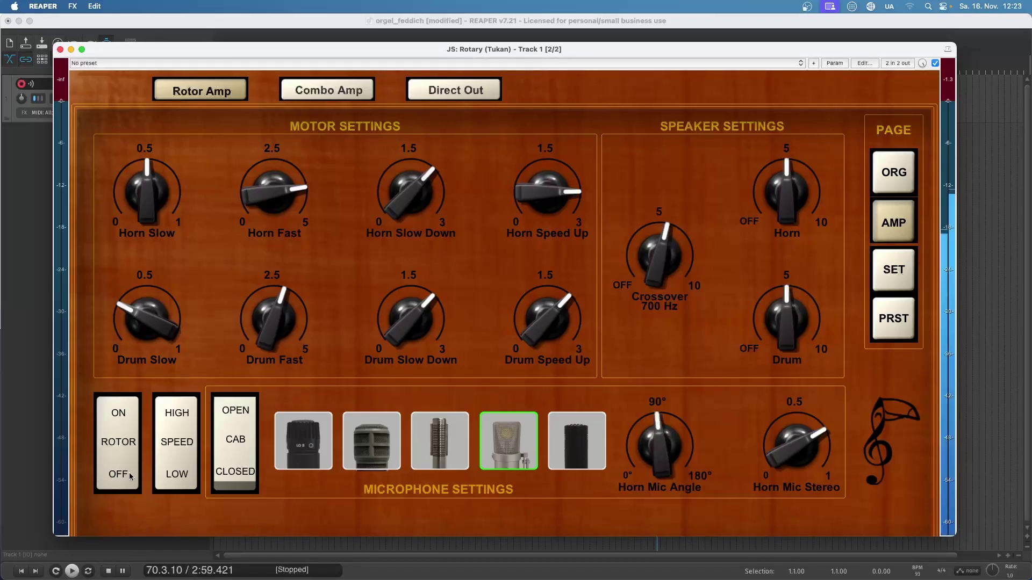
left_click(132, 420)
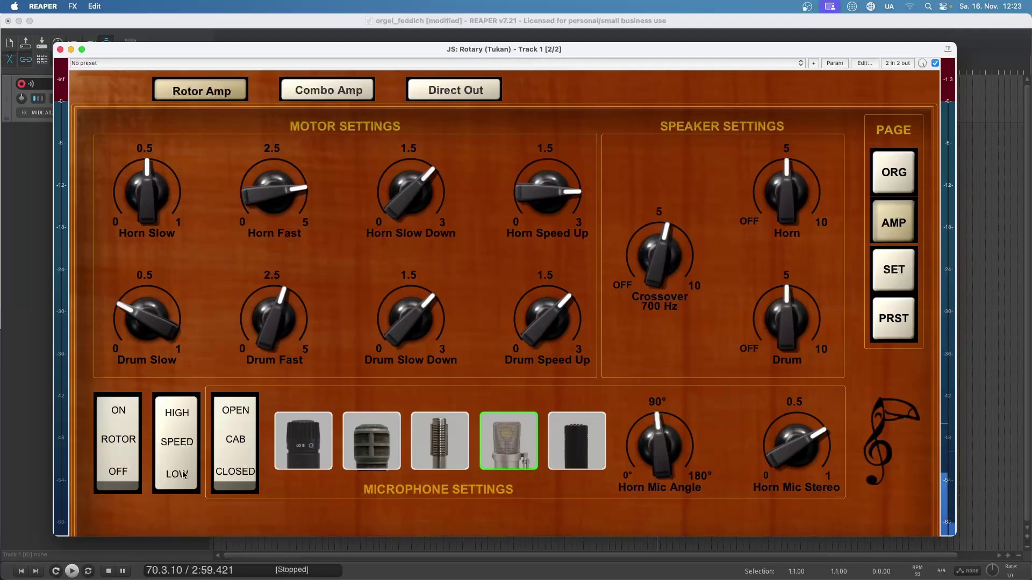
left_click(185, 415)
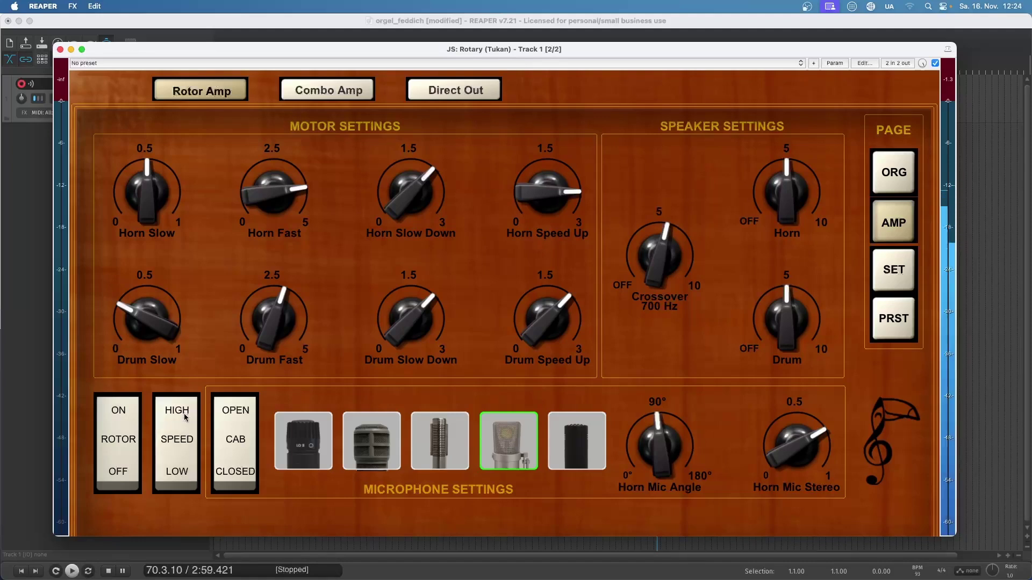
left_click(183, 471)
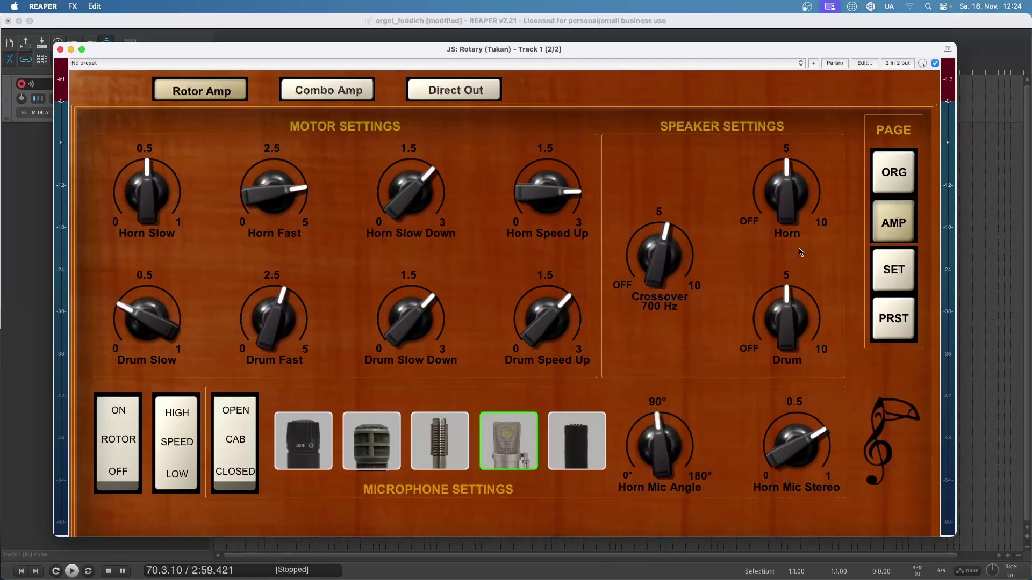
left_click(895, 175)
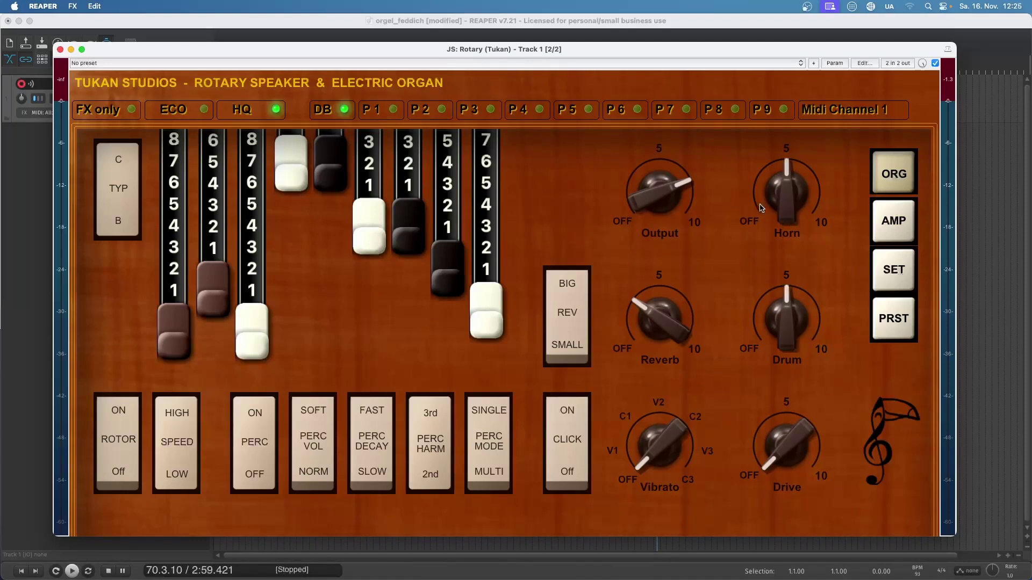
Step: Open the 'No preset' combo box to view user presets like Supergroup 70
left_click(492, 63)
Step: Visit the settings page, toggle the rotor motor on the organ page, and return to settings
left_click(884, 284)
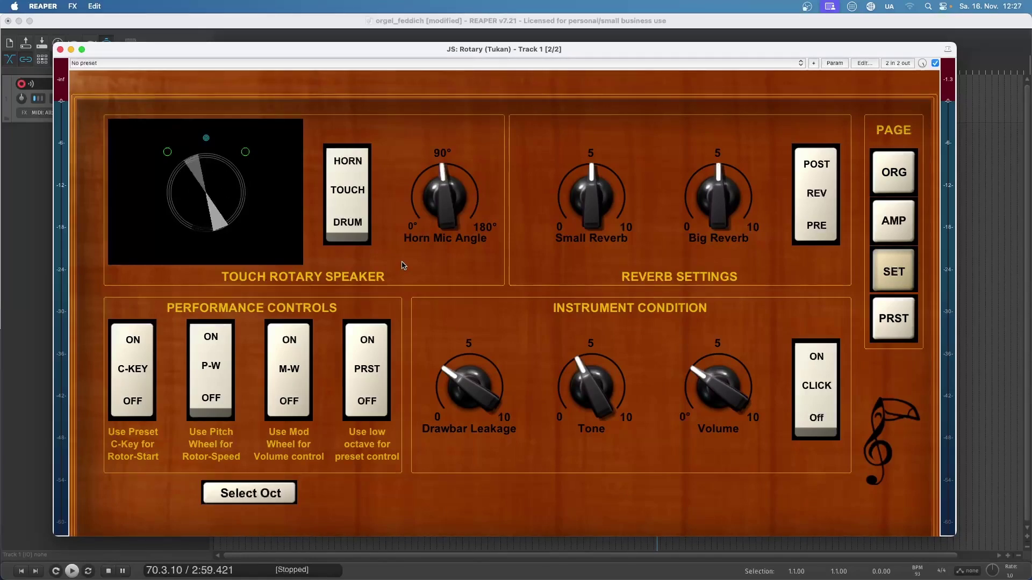
left_click(894, 175)
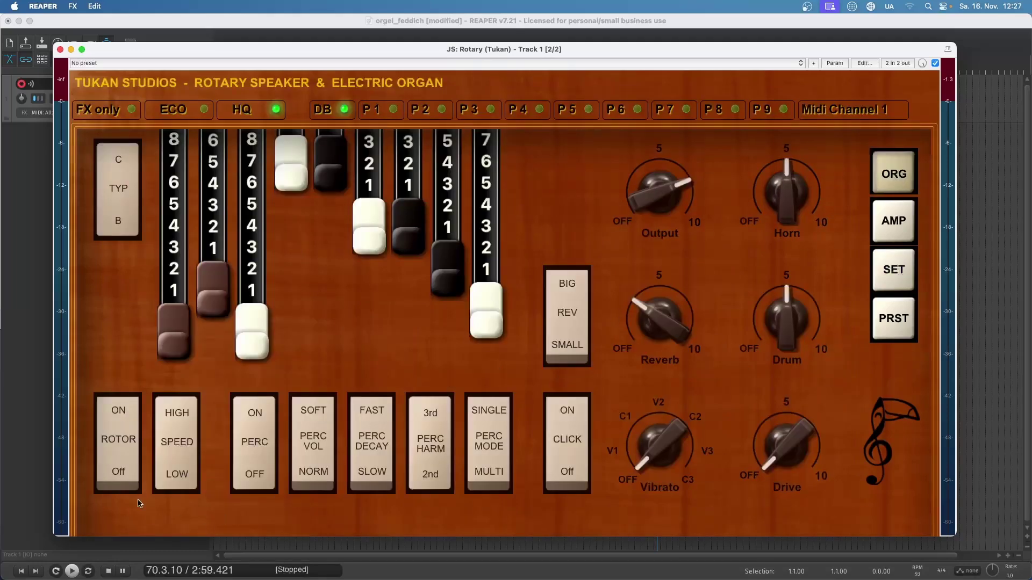
left_click(131, 472)
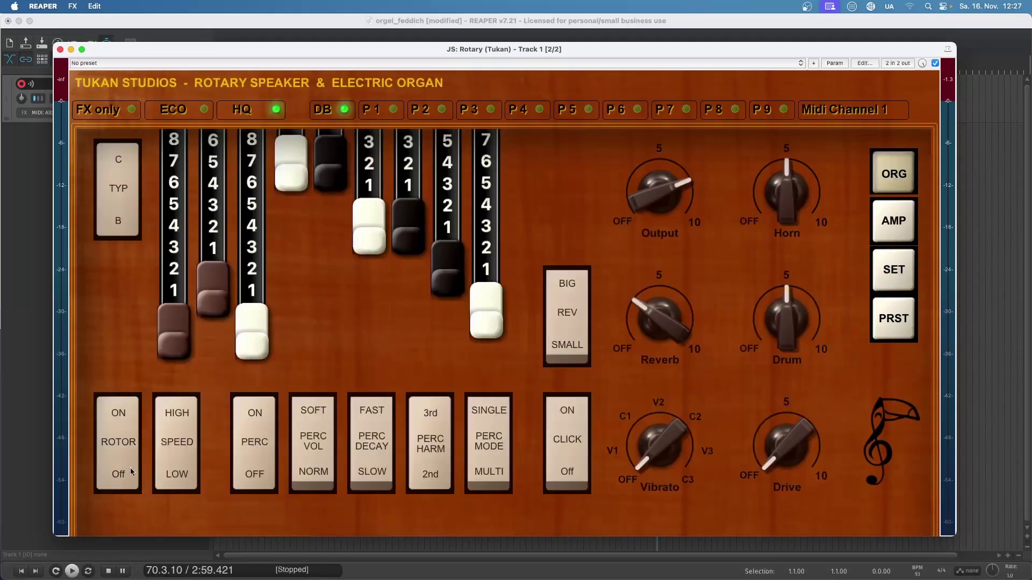
left_click(895, 274)
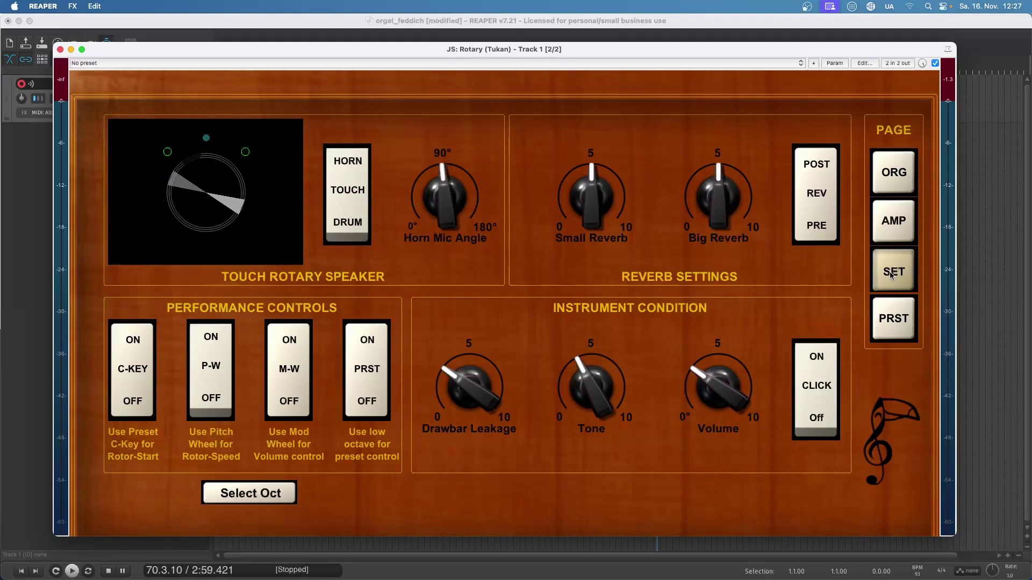
Step: Spin the rotor by hand in the Touch Rotary Speaker display and flip the HORN/TOUCH/DRUM switch
left_click(288, 217)
left_click_drag(231, 224, 239, 195)
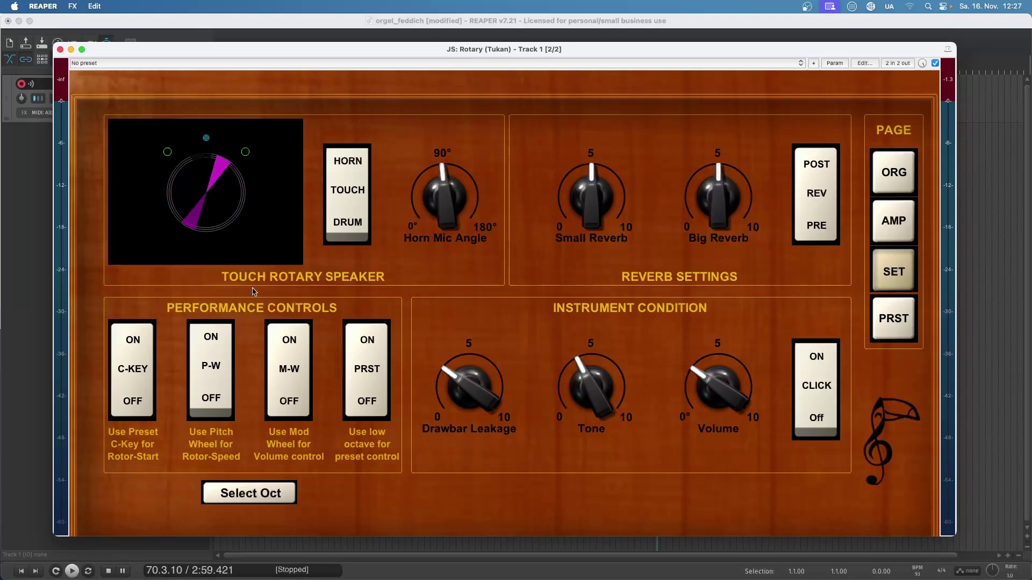
left_click(340, 235)
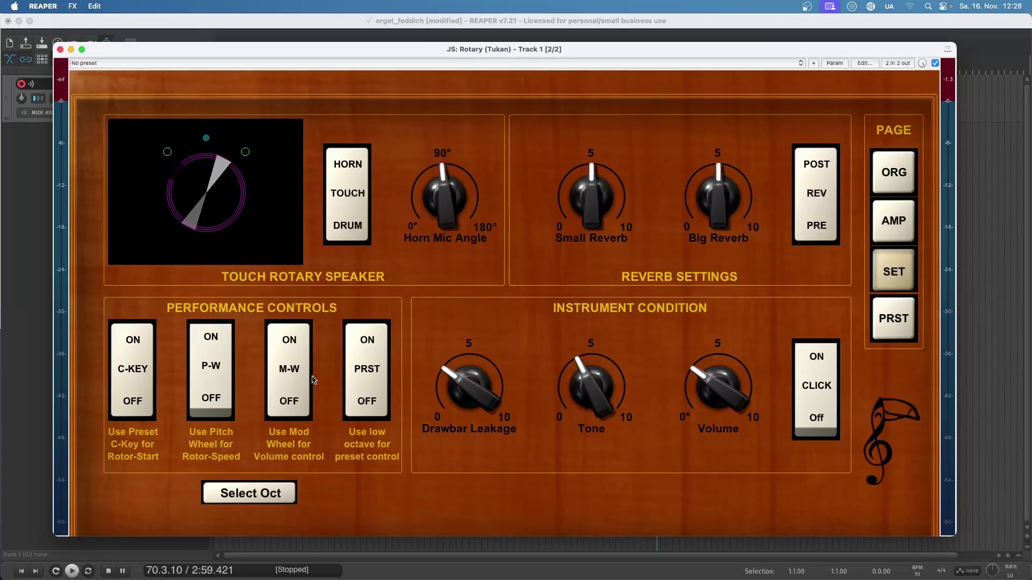
Step: Toggle the C-KEY rotor-start control and open the Select Oct low-octave panel
left_click(144, 344)
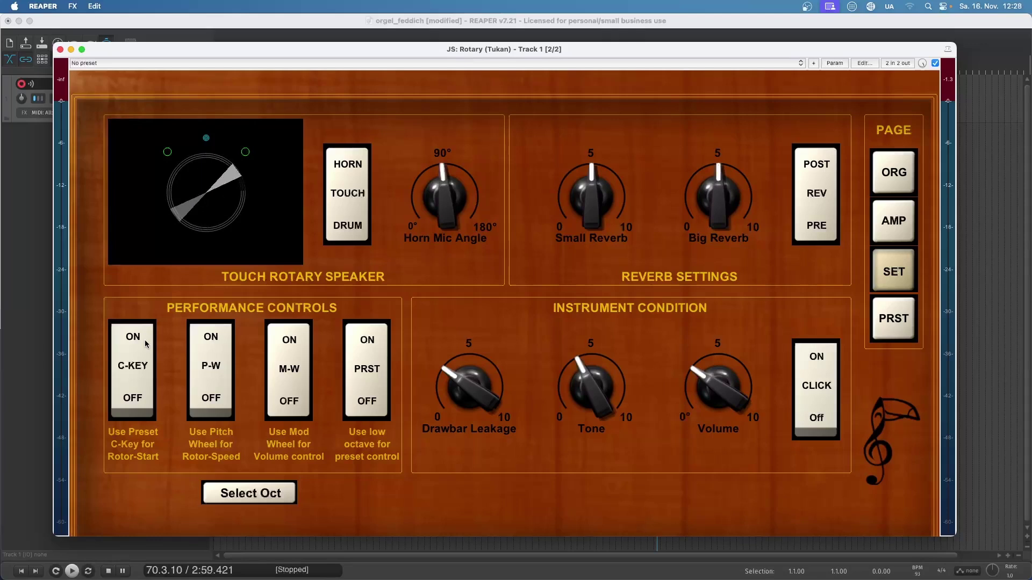
left_click(252, 491)
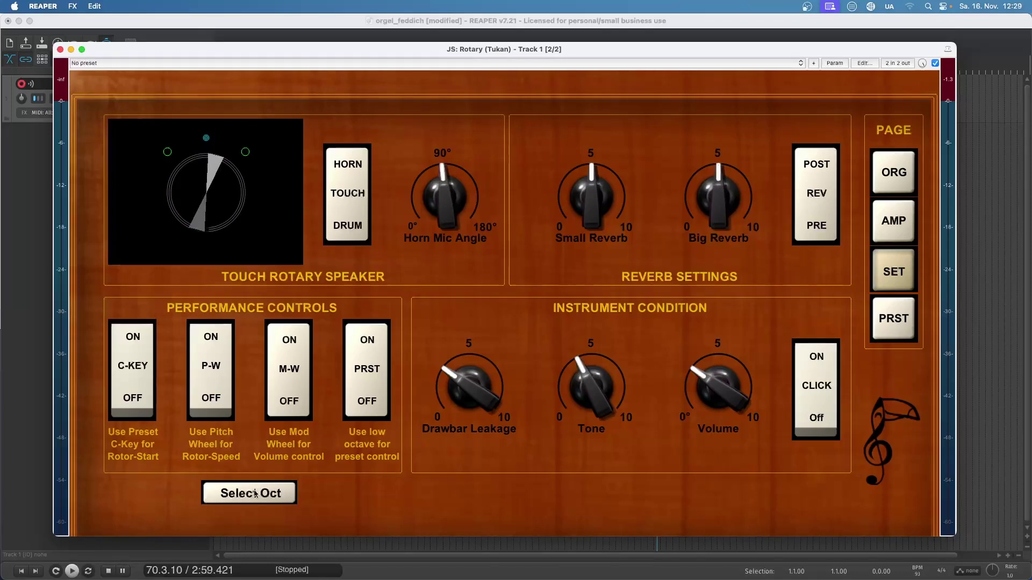
left_click(254, 494)
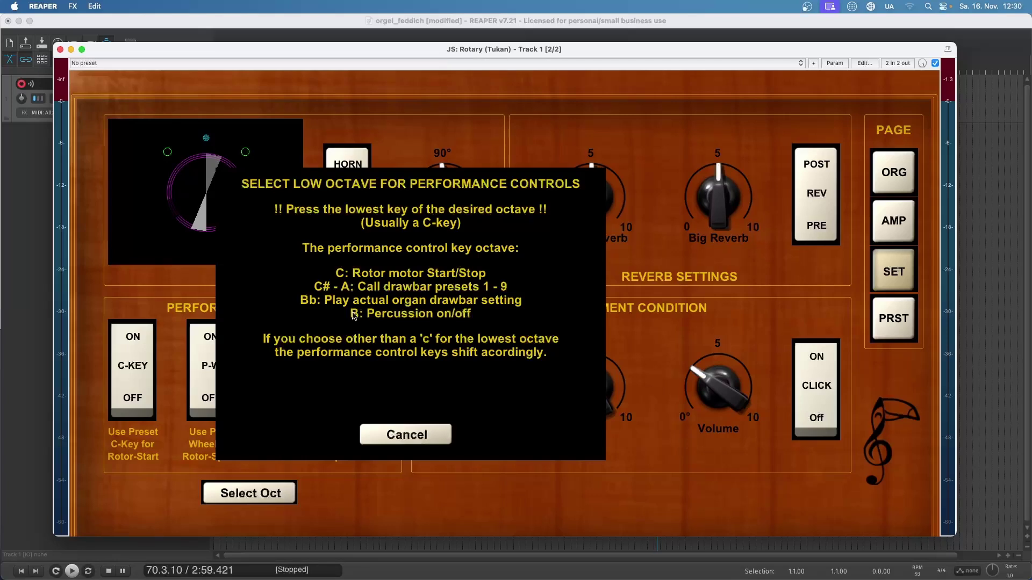
left_click(417, 440)
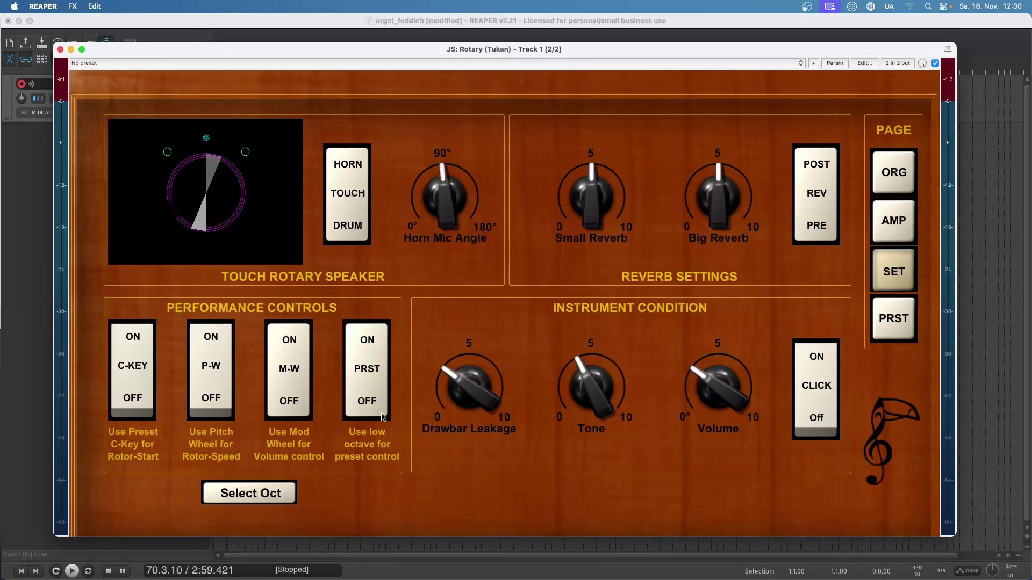
Step: Flip the low-octave PRST preset switch, then pull the organ's fifth drawbar down to about 3
left_click(371, 359)
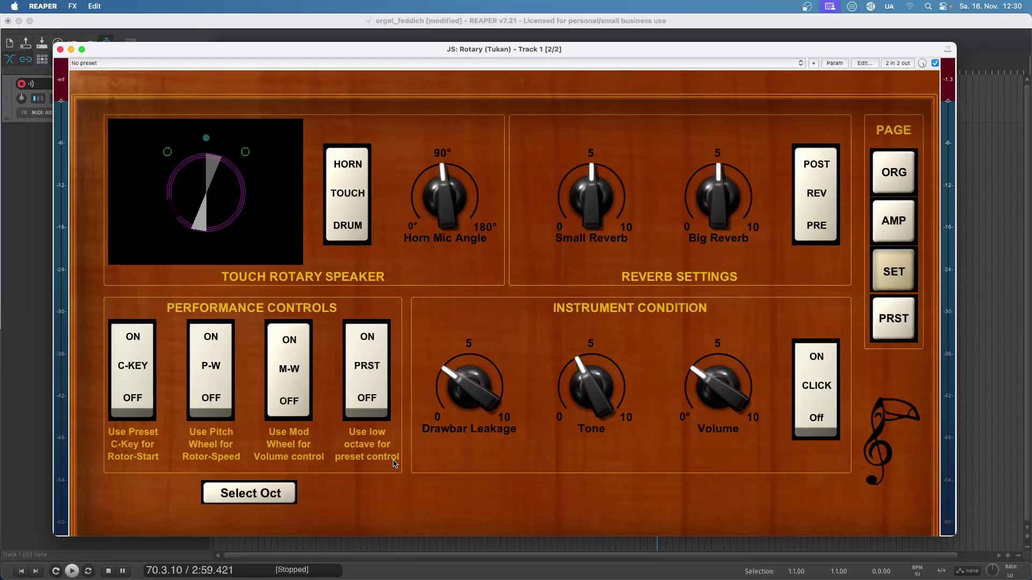
left_click(894, 174)
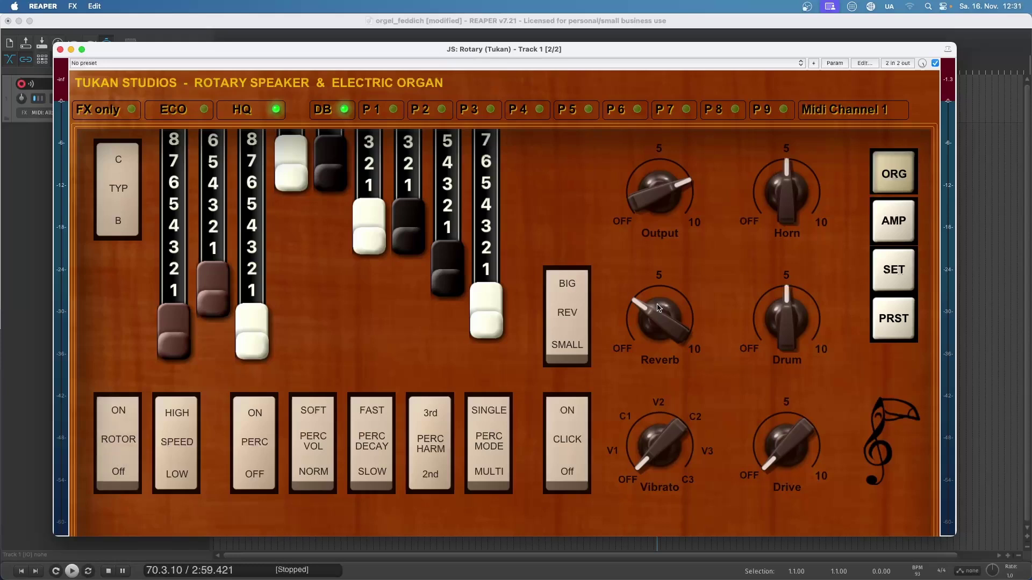
left_click_drag(322, 165, 335, 122)
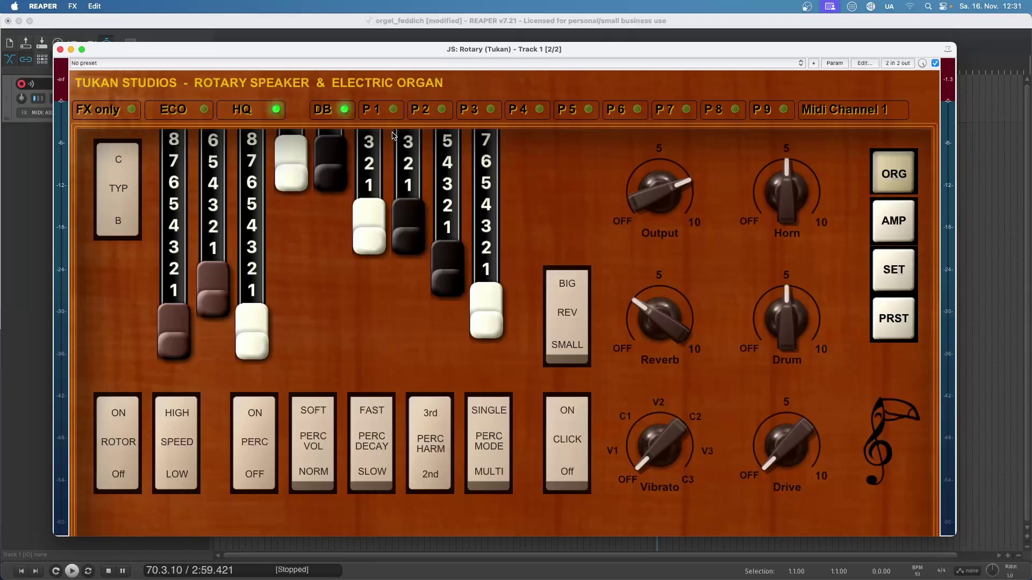
Step: Toggle the PERC percussion switch on and off a few times
left_click(276, 442)
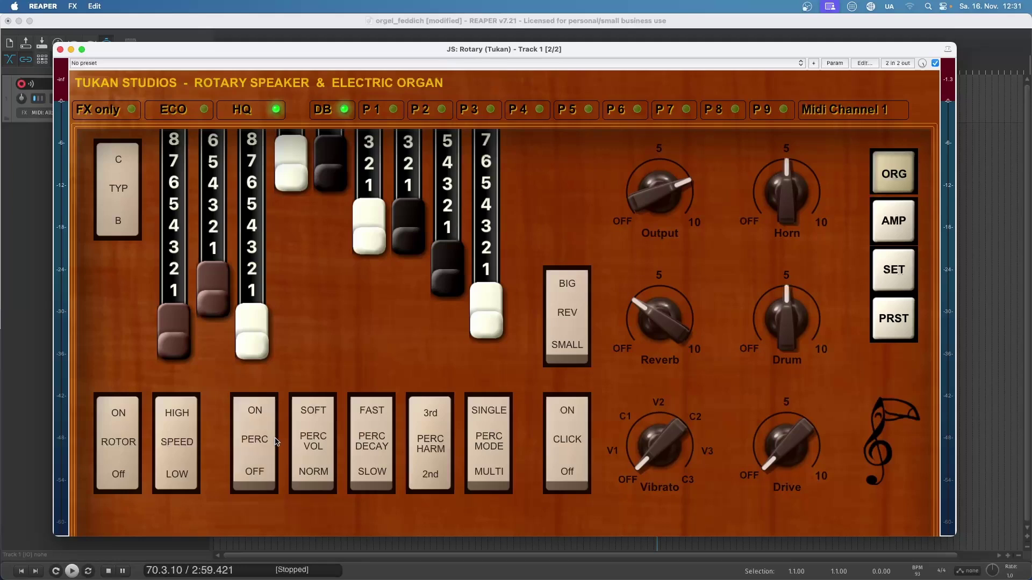
left_click(276, 441)
left_click(276, 442)
Step: On the SET settings page, switch the M-W mod-wheel volume rocker to ON
left_click(892, 275)
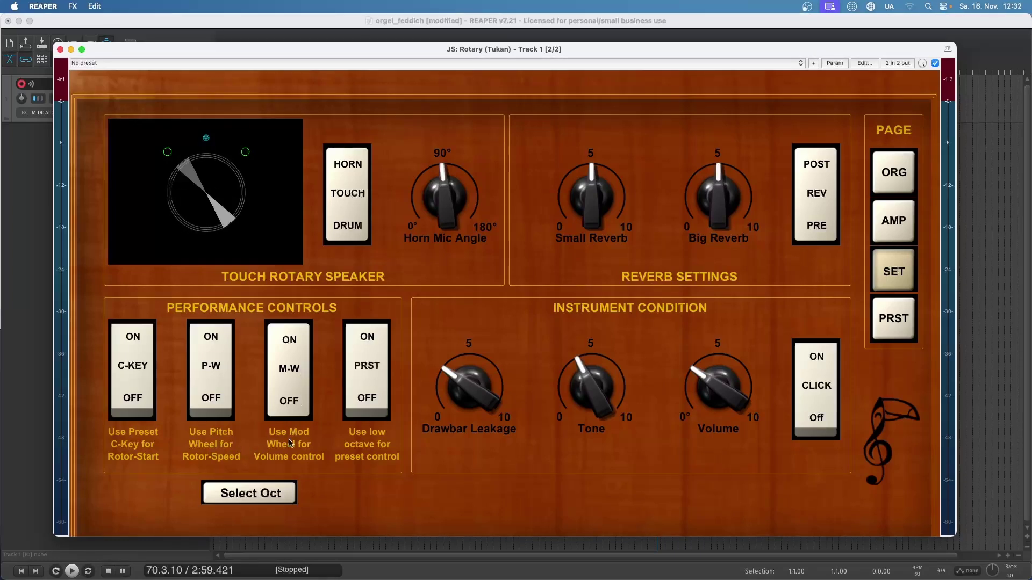
left_click(294, 341)
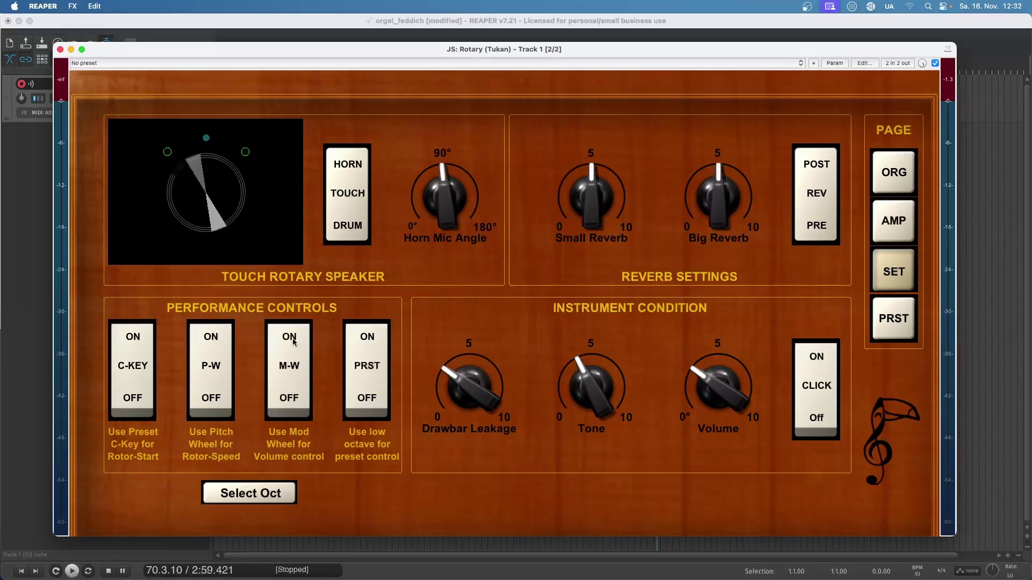
Step: On the ORG page, sweep the Output knob up to 10 and back to about 5
left_click(896, 183)
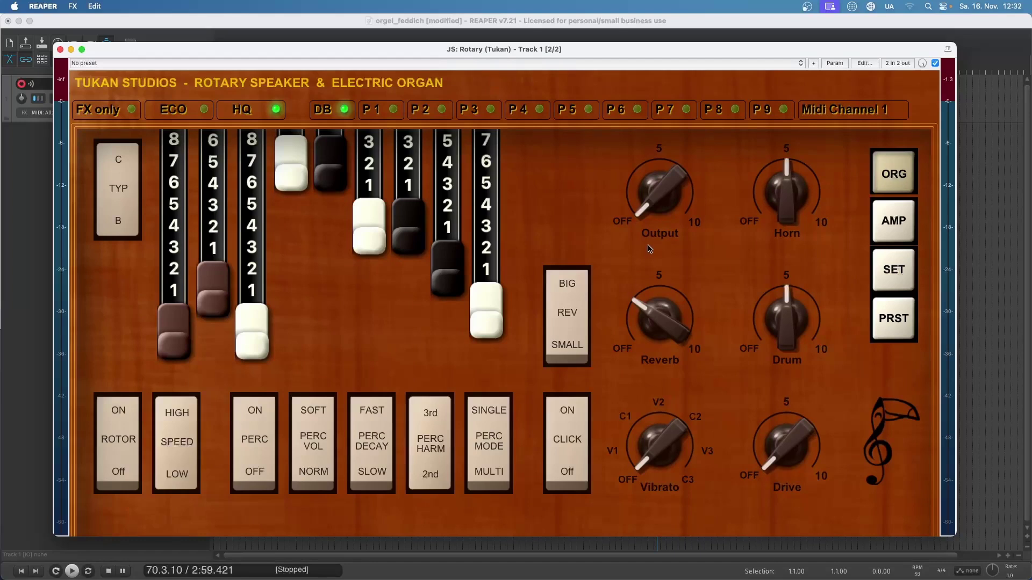
scroll(649, 248, "up", 10)
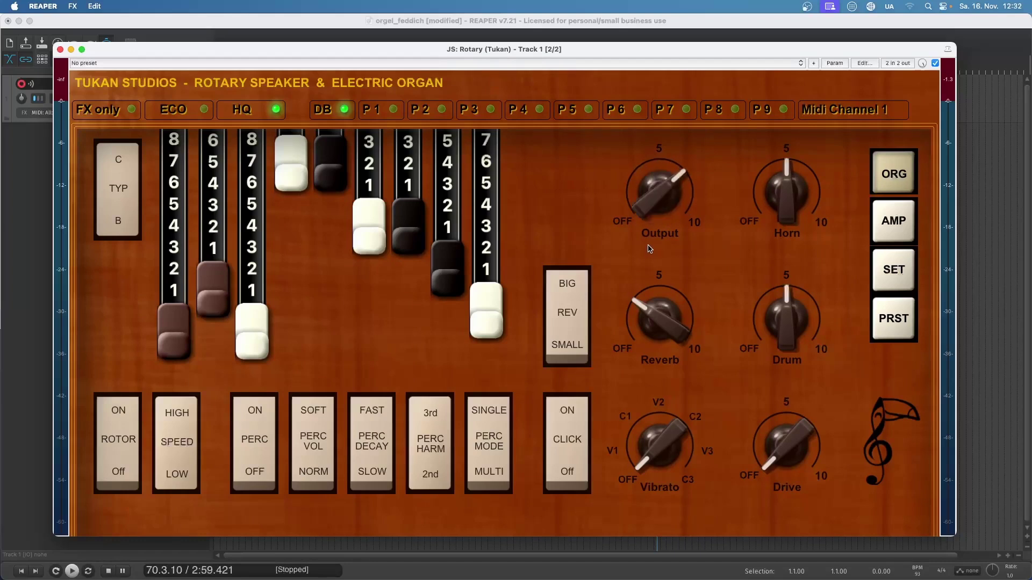
scroll(649, 248, "down", 5)
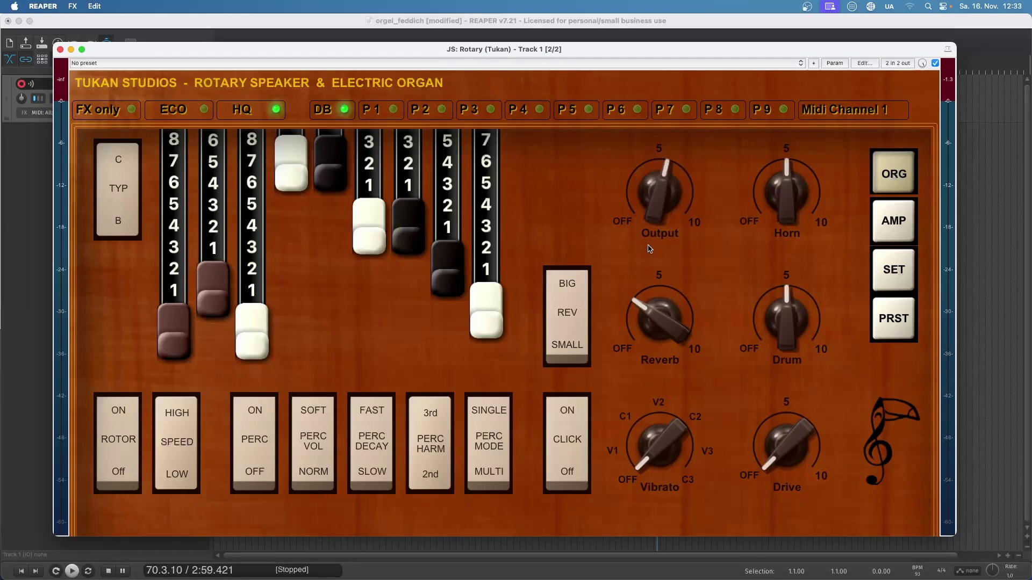